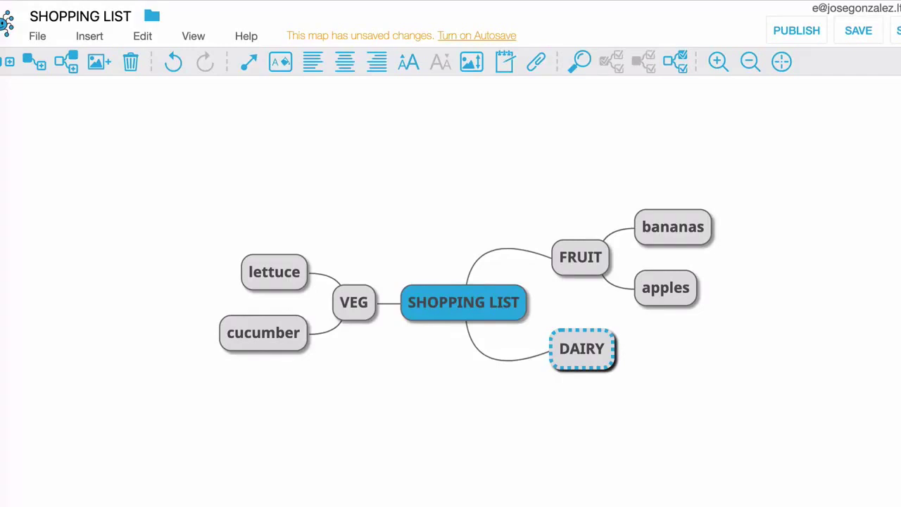
Add a cheese item under DAIRY and start a new empty item below it
key("Tab")
type("chees")
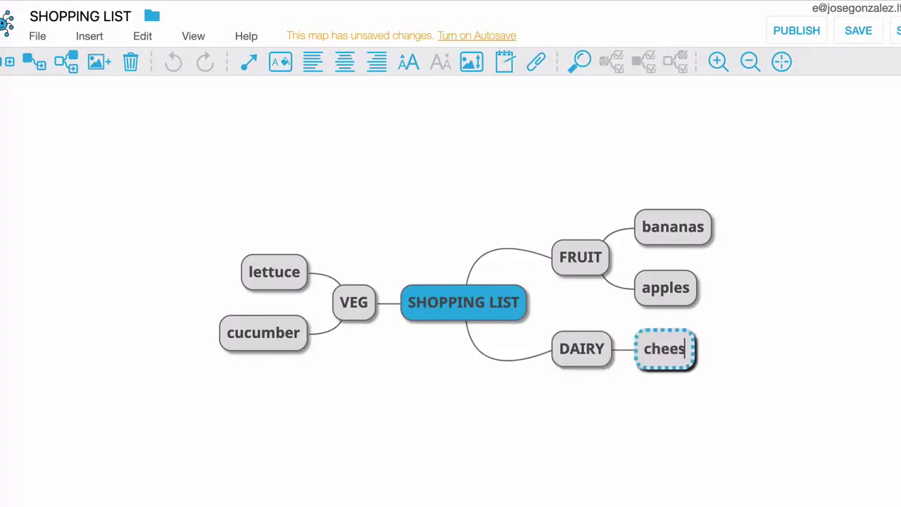
type("e")
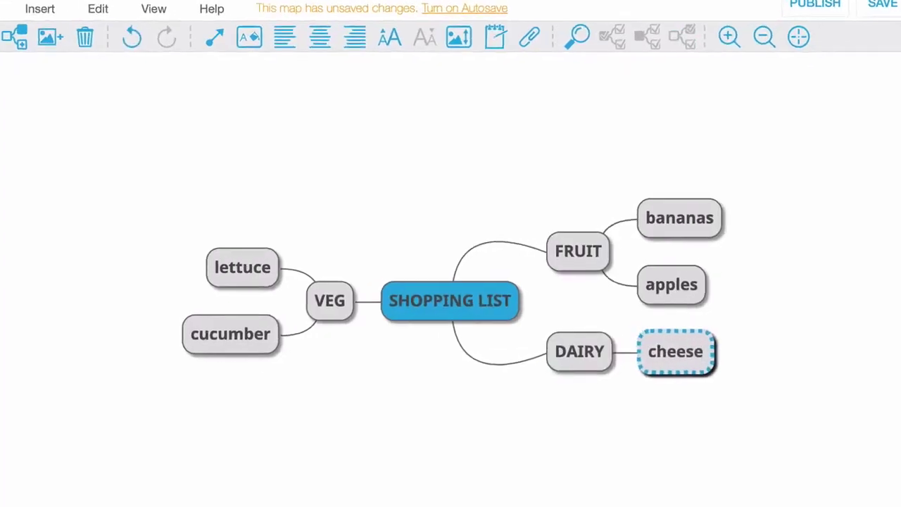
key("Return")
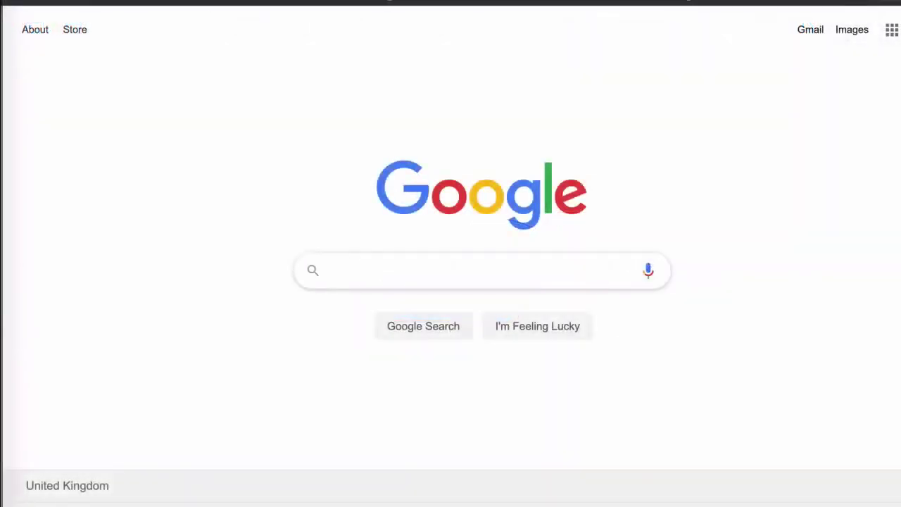
Search Google for 'google drive' and open the My Drive page
type("google drive")
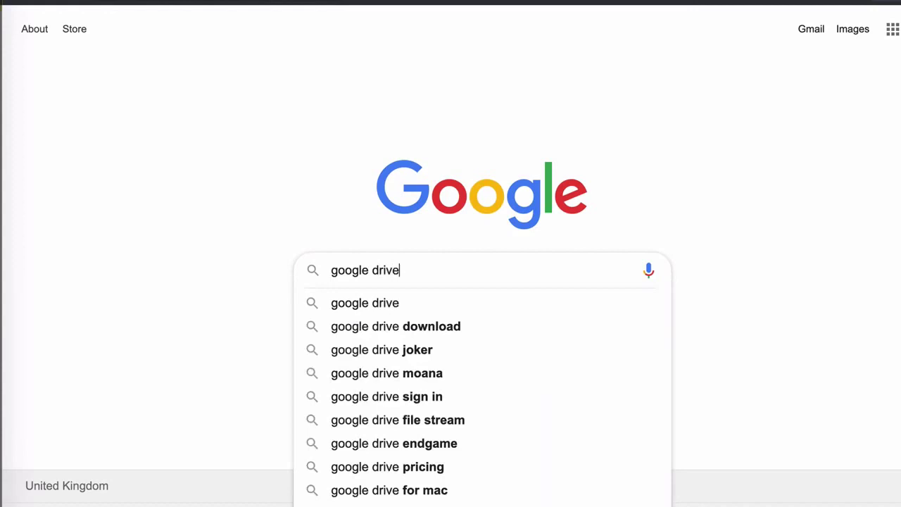
key("Return")
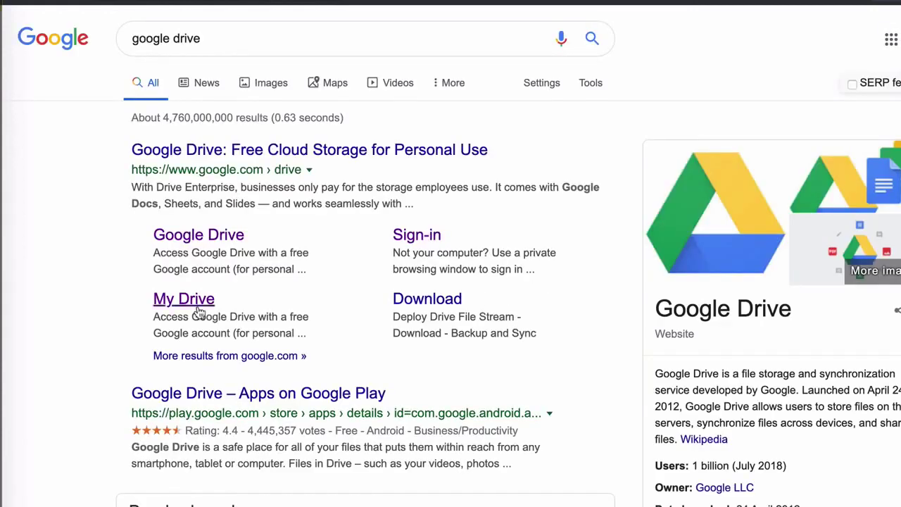
left_click(198, 310)
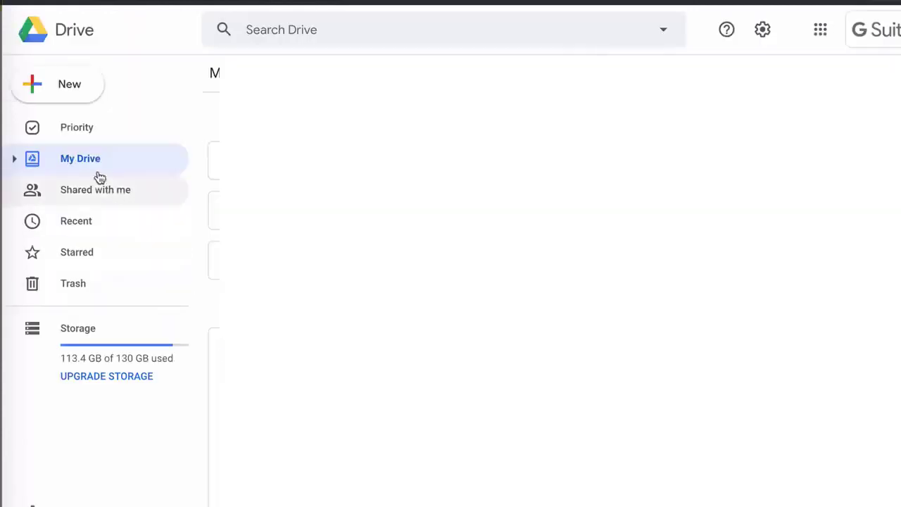
Open Drive's Connect more apps catalogue from the New > More menu
left_click(70, 85)
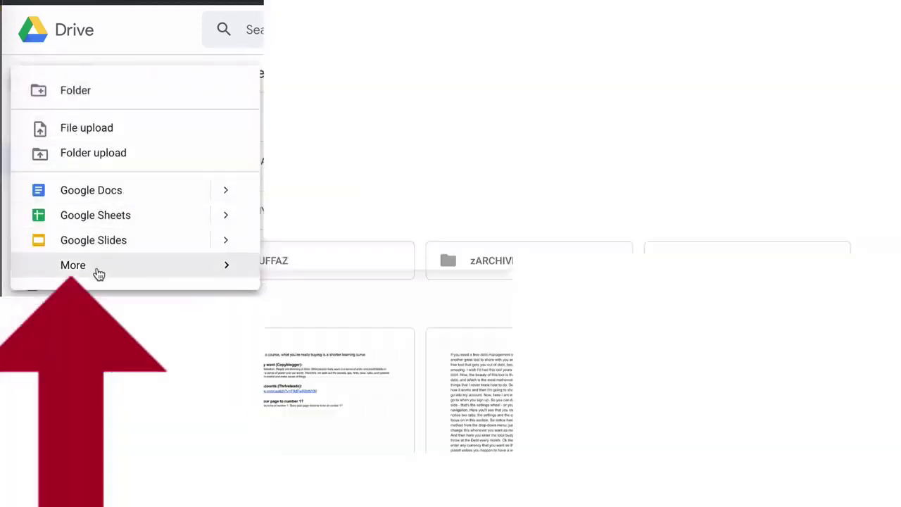
mouse_move(99, 273)
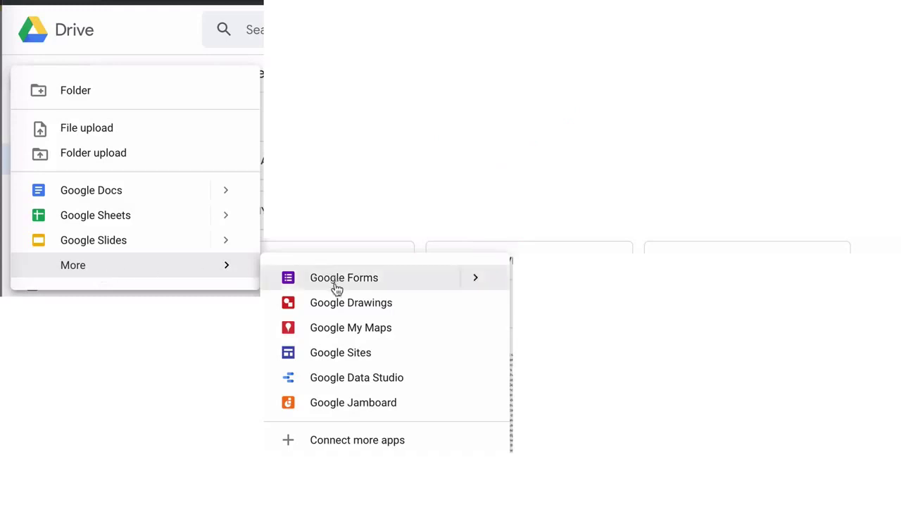
left_click(342, 441)
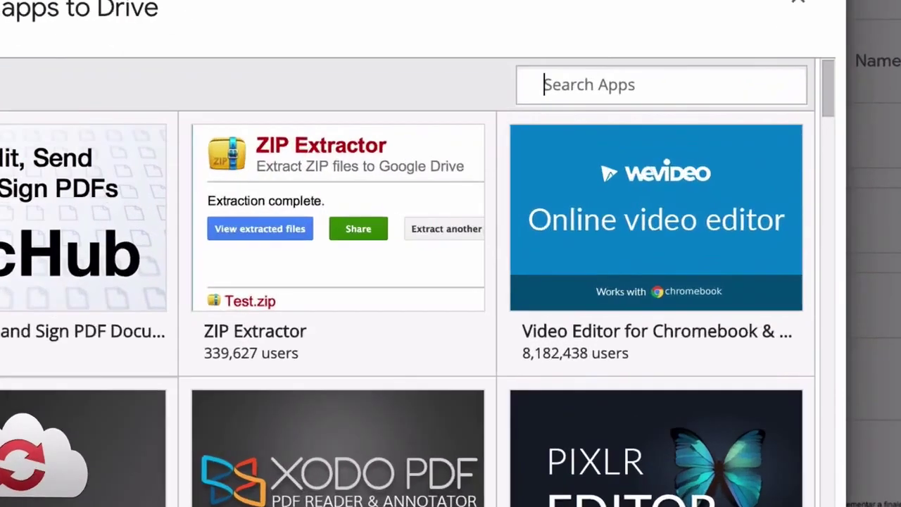
Search the Drive app catalogue for 'mind' to find MindMup 2.0
type("mind")
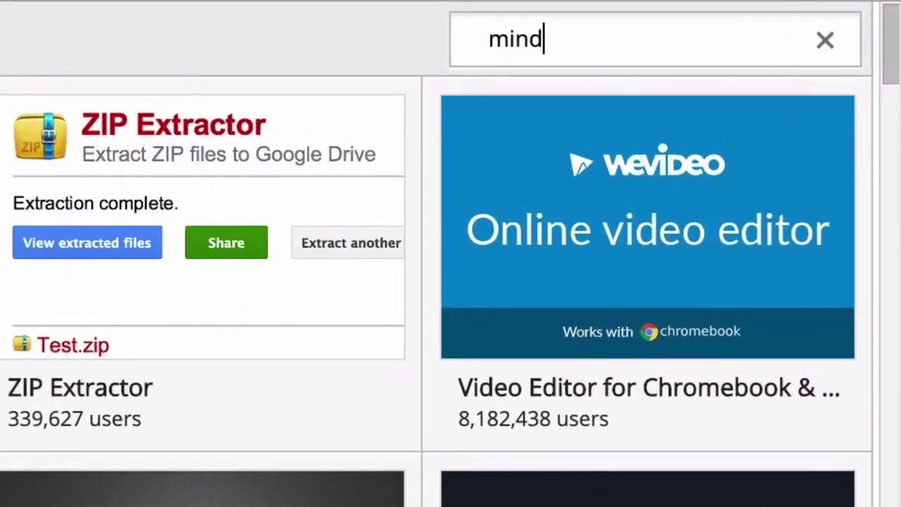
key("Return")
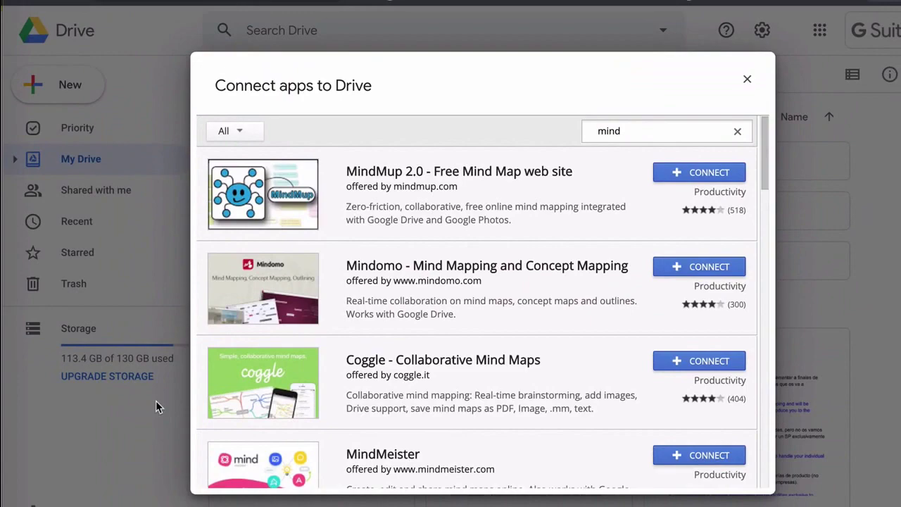
scroll(529, 281, "down", 15)
scroll(518, 315, "down", 1)
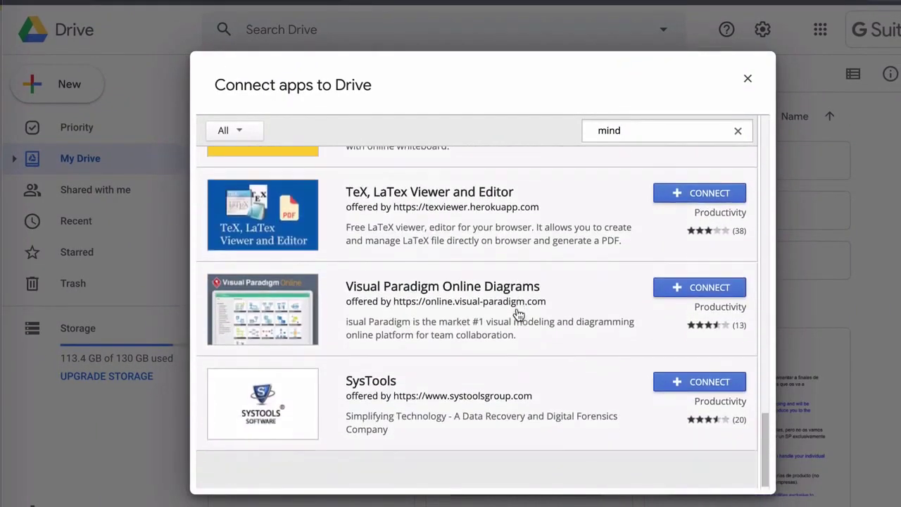
scroll(518, 314, "up", 15)
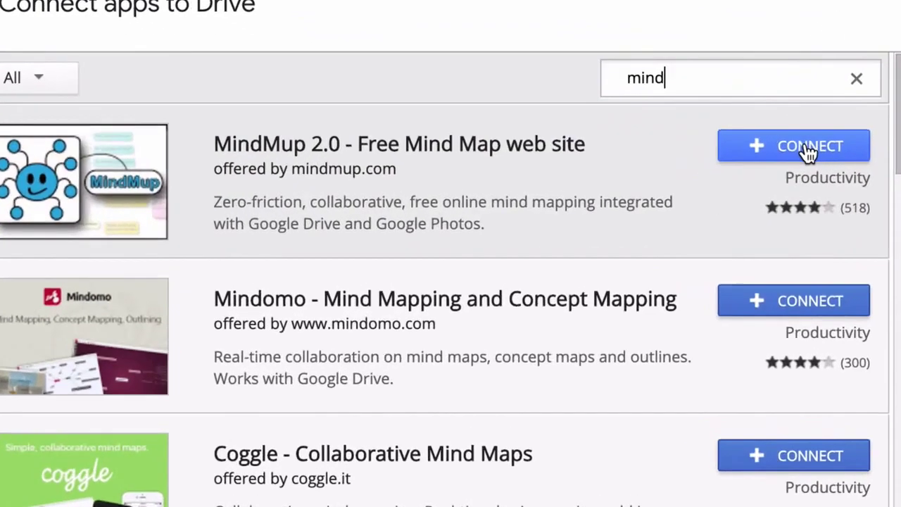
Connect MindMup 2.0 to Drive, dismiss the confirmation, and close the catalogue
left_click(707, 174)
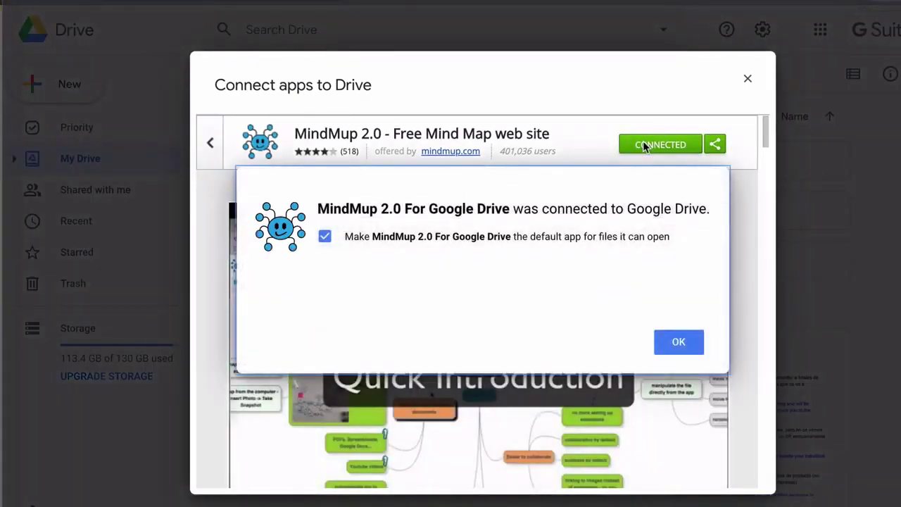
left_click(672, 339)
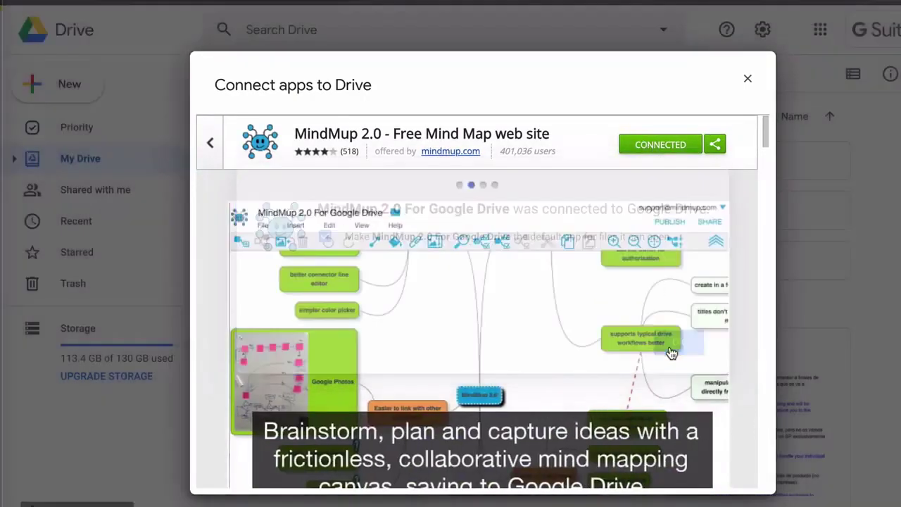
left_click(747, 79)
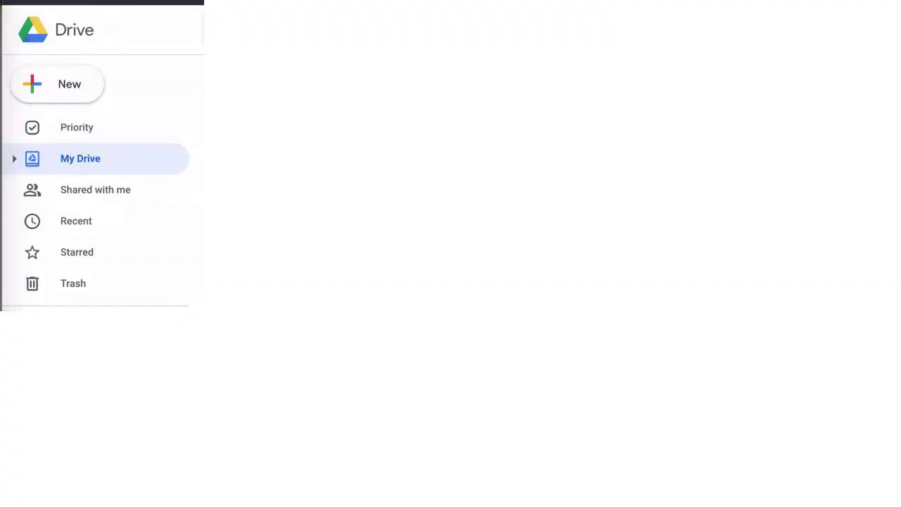
Create a new MindMup 2.0 map from Drive's New > More menu
left_click(68, 87)
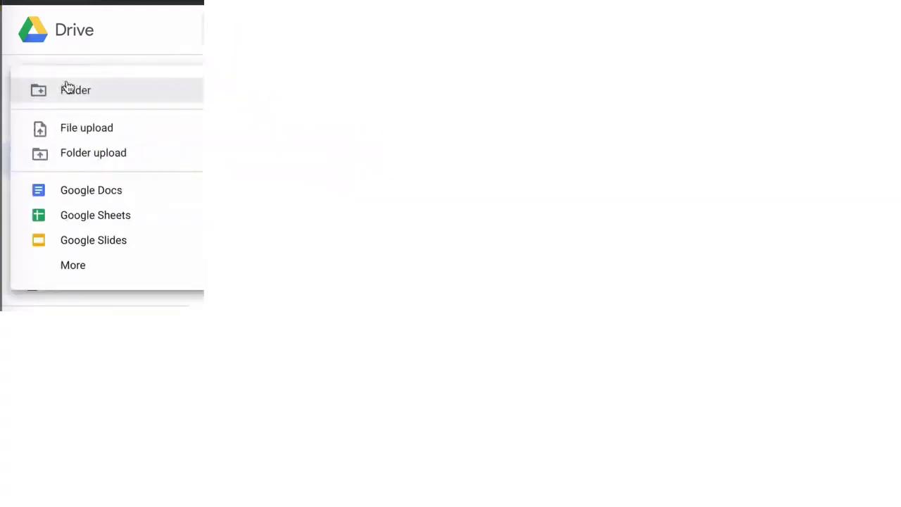
mouse_move(94, 273)
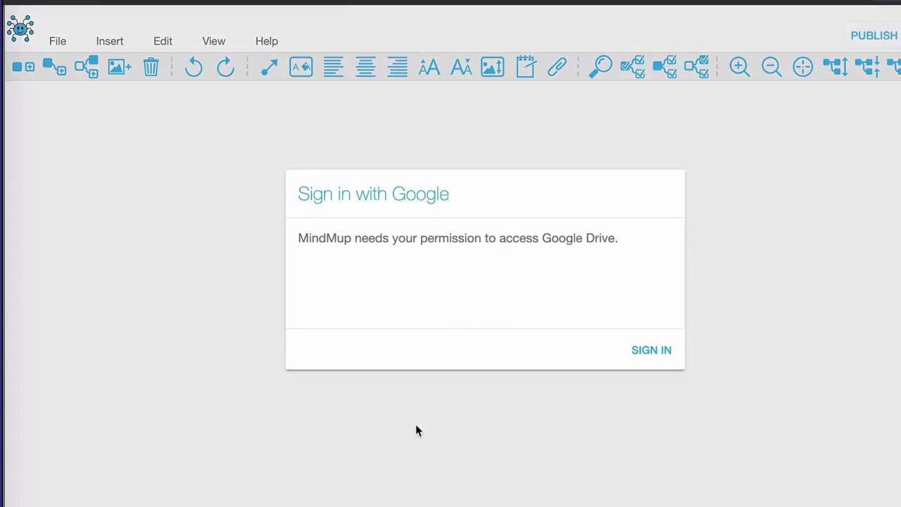
Sign in with Google and allow MindMup 2.0 access to the account
left_click(651, 352)
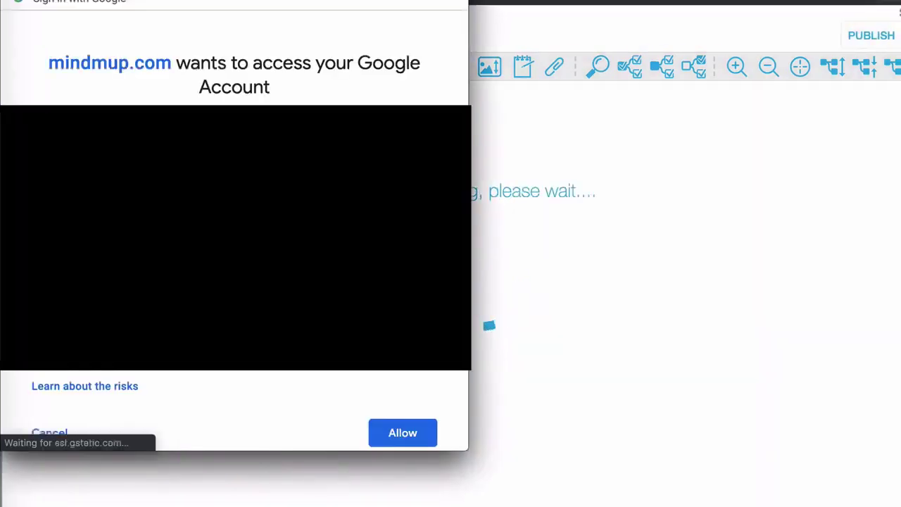
left_click(402, 433)
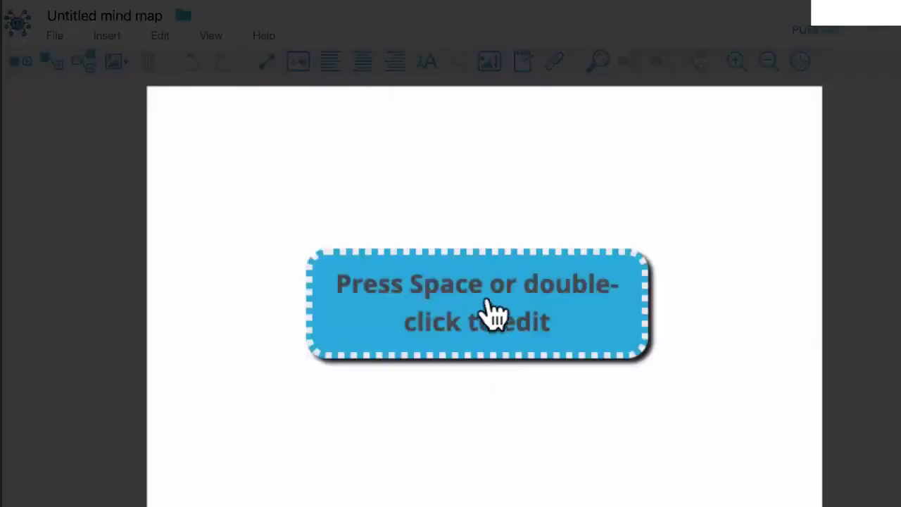
Replace the central node's placeholder text with 'SHOPPING LIST'
double_click(485, 299)
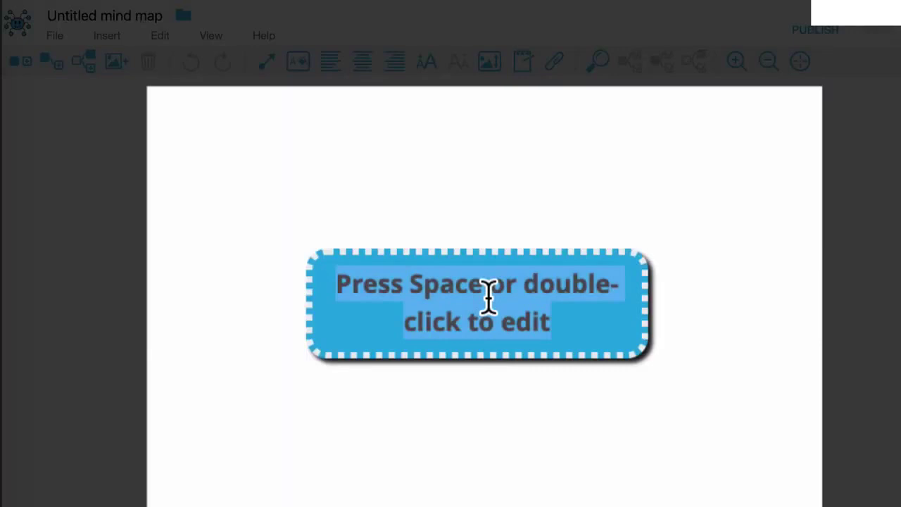
type("SHOPPING LIST")
key("Return")
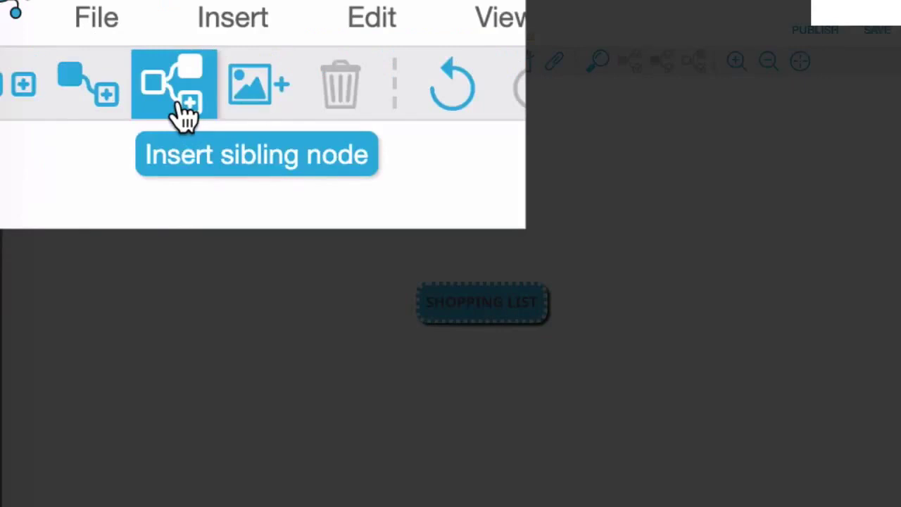
Insert a sibling node labelled 'LIST 2' and drag it onto SHOPPING LIST
left_click(83, 62)
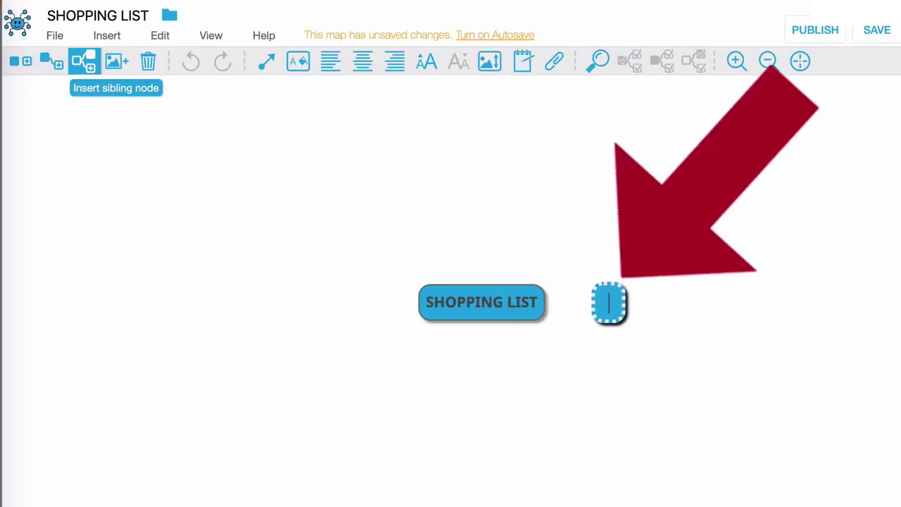
type("LIST 2")
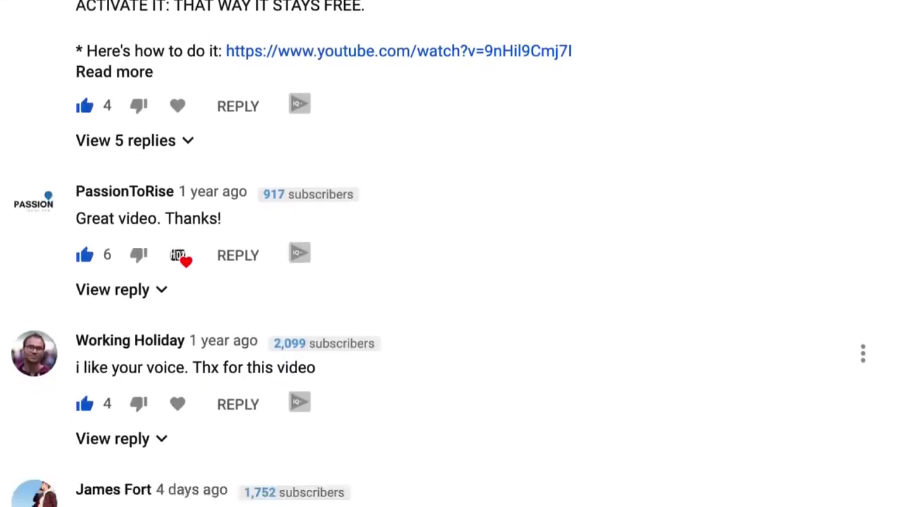
scroll(450, 254, "down", 10)
scroll(451, 253, "down", 15)
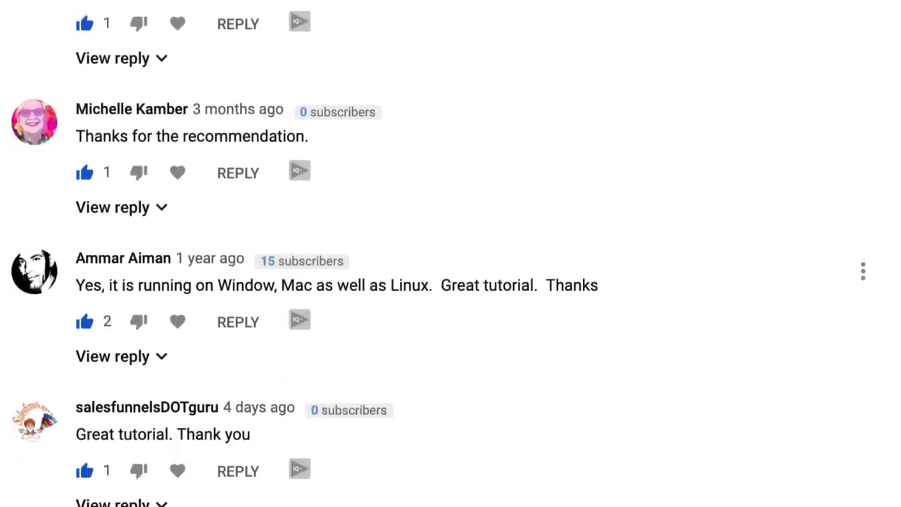
scroll(450, 254, "down", 15)
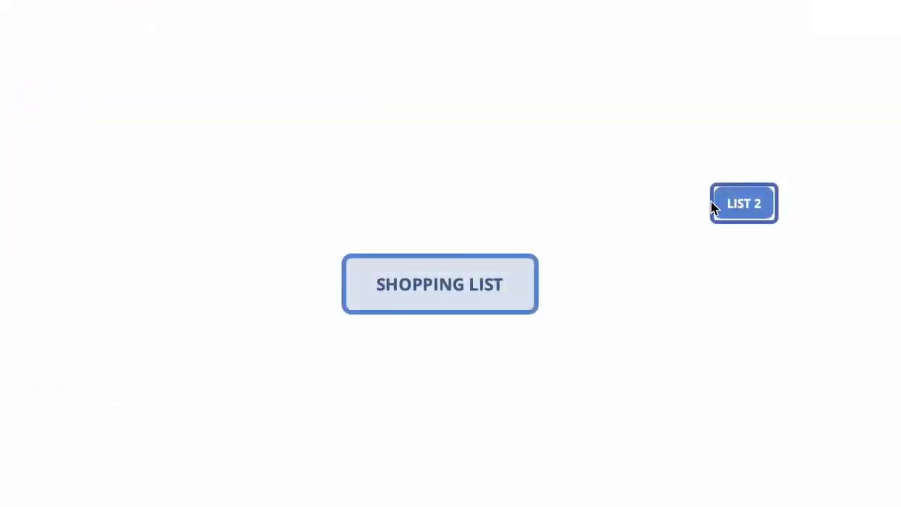
left_click_drag(713, 207, 640, 222)
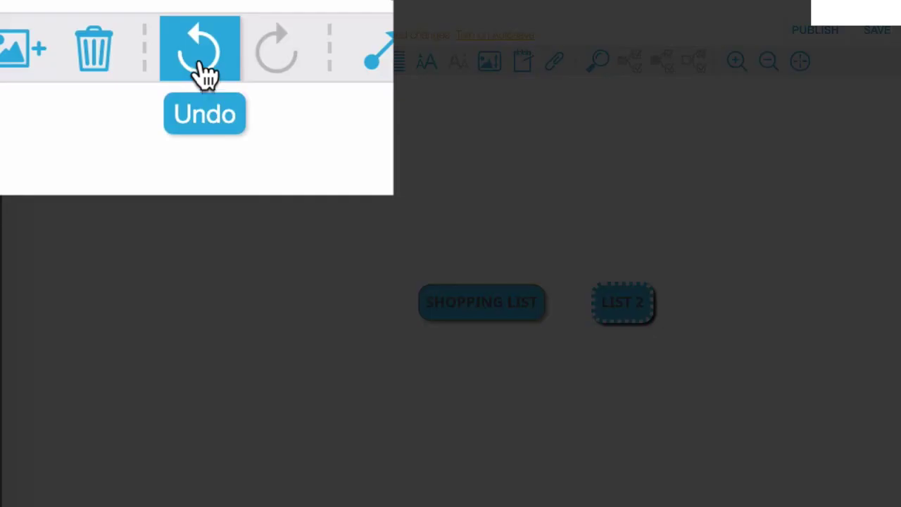
Undo the LIST 2 node and add a FRUIT branch to SHOPPING LIST
left_click(204, 70)
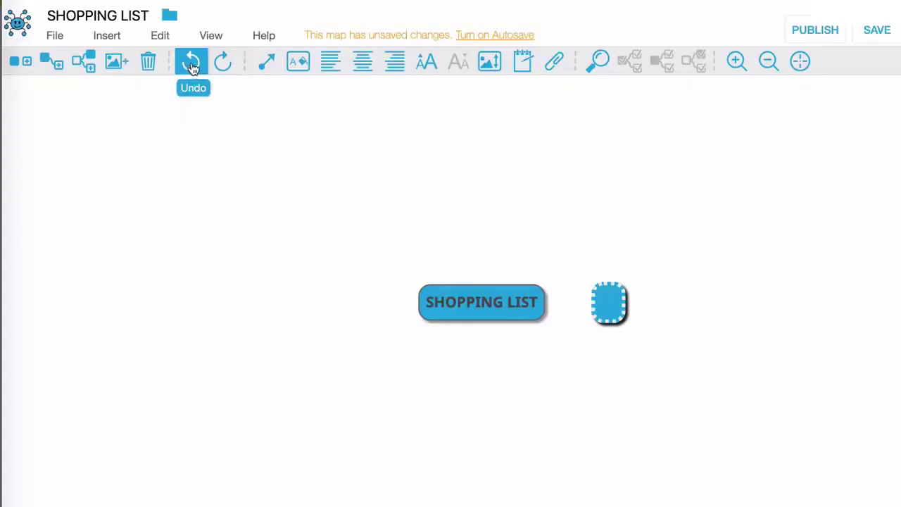
left_click(192, 66)
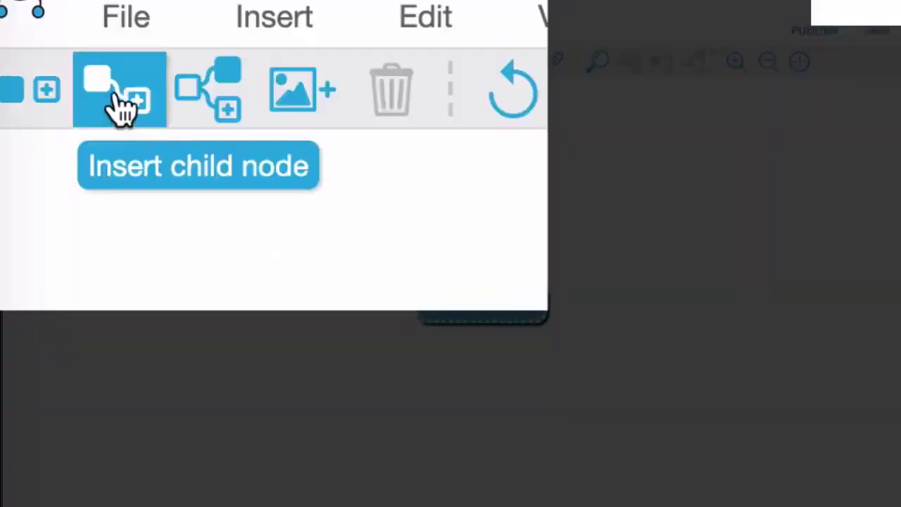
left_click(52, 62)
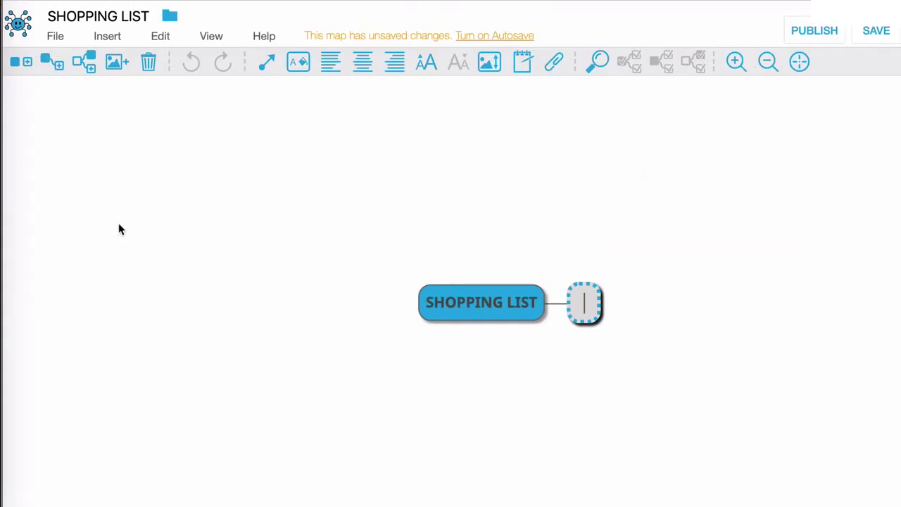
type("FRUIT")
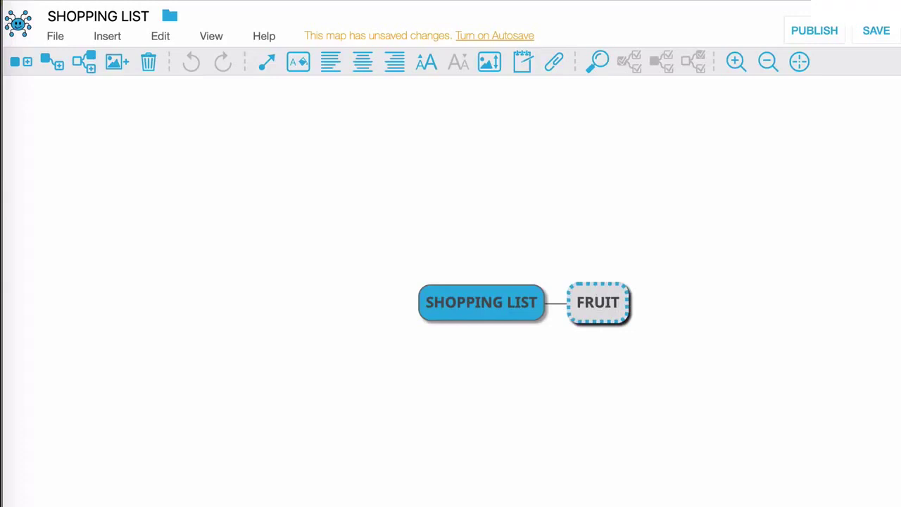
key("Return")
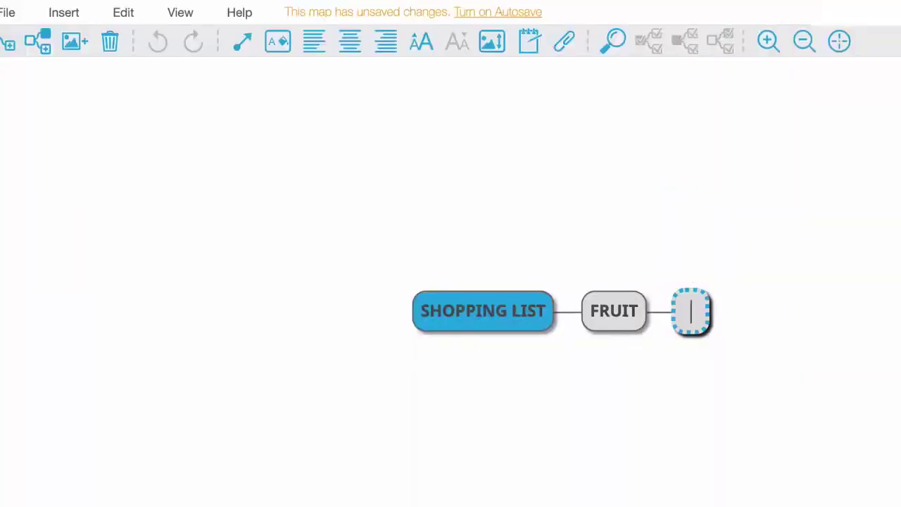
Add bananas and apples under FRUIT, discard the extra empty item, and return to the root
type("bananas")
key("Return")
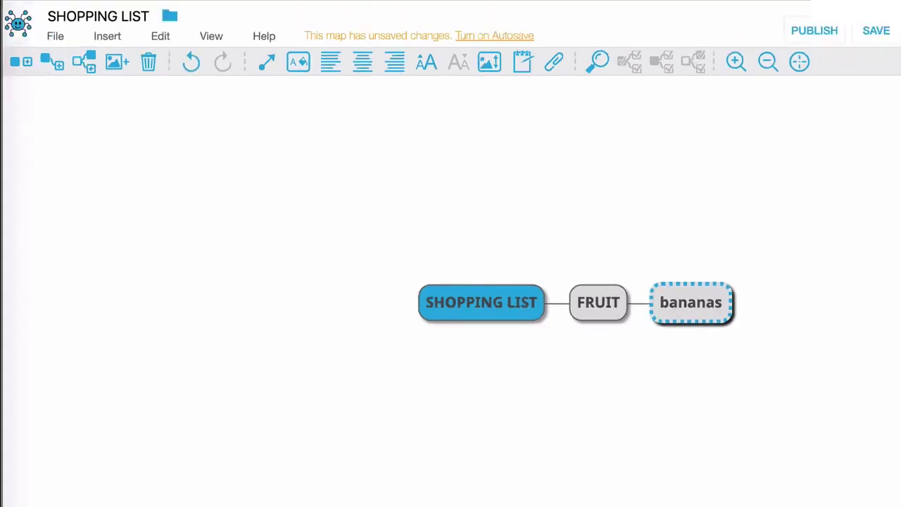
key("Return")
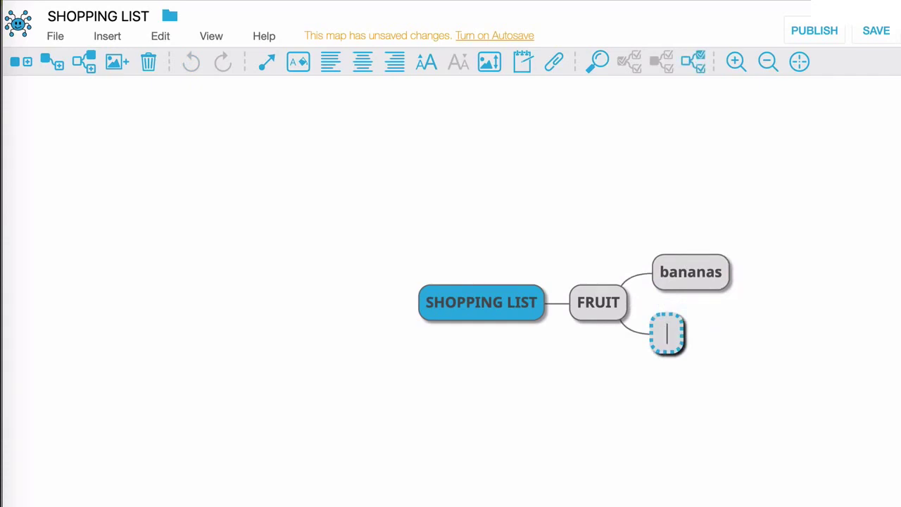
type("apples")
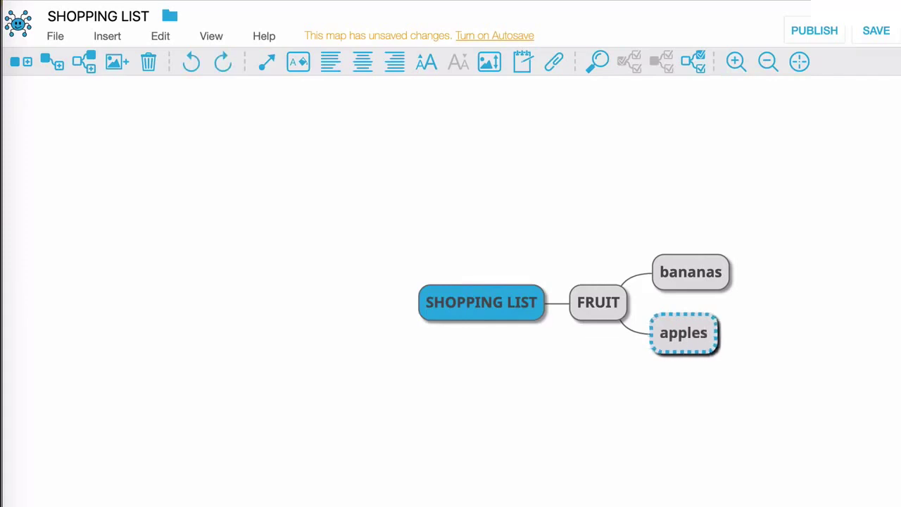
key("Return")
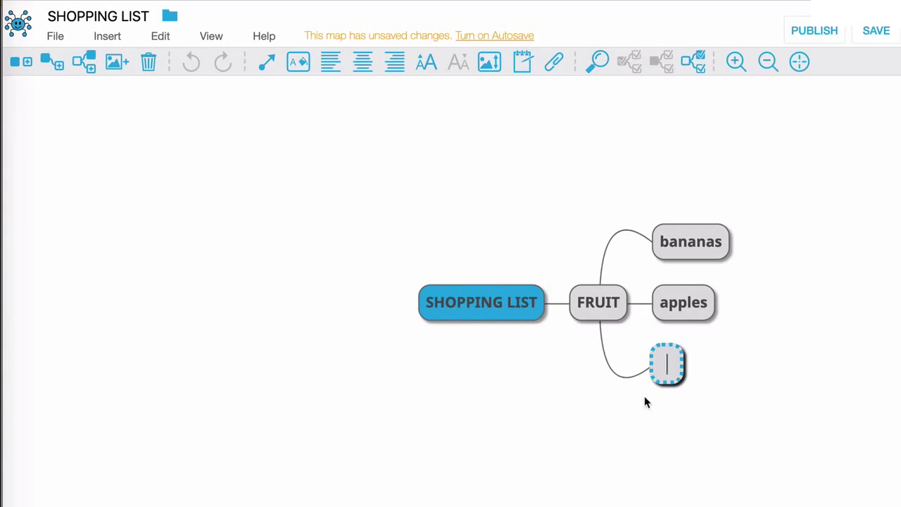
key("Escape")
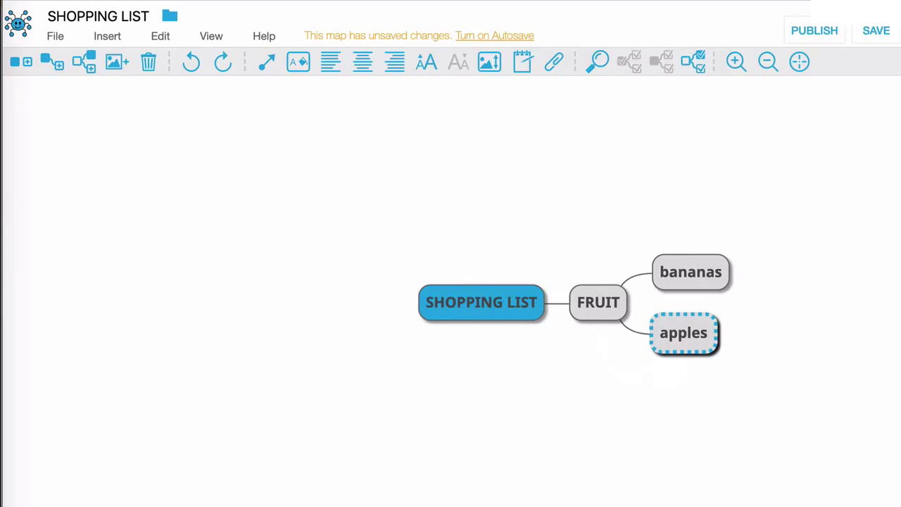
key("Left")
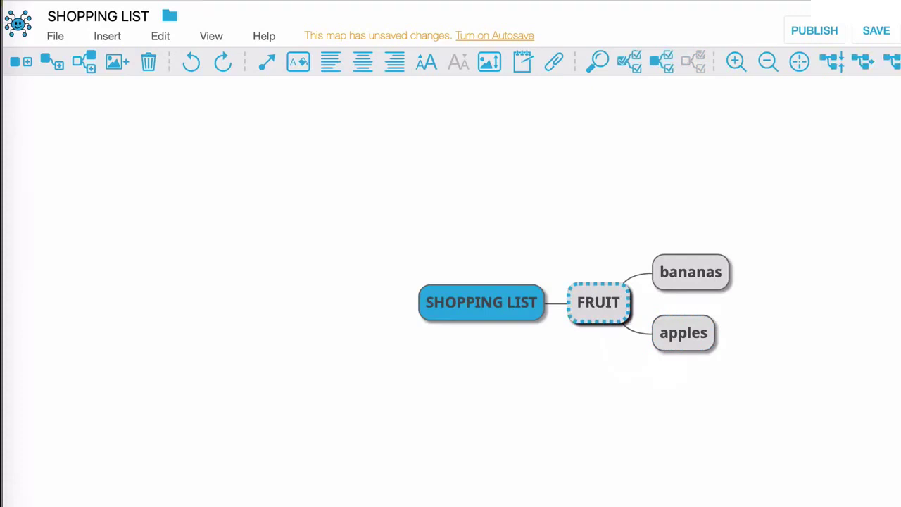
key("Left")
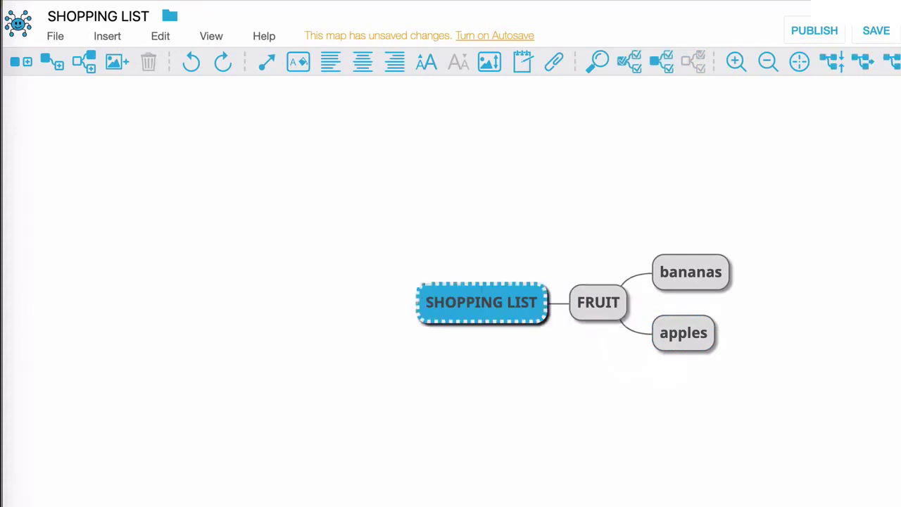
Add a VEG branch to the SHOPPING LIST root
key("Tab")
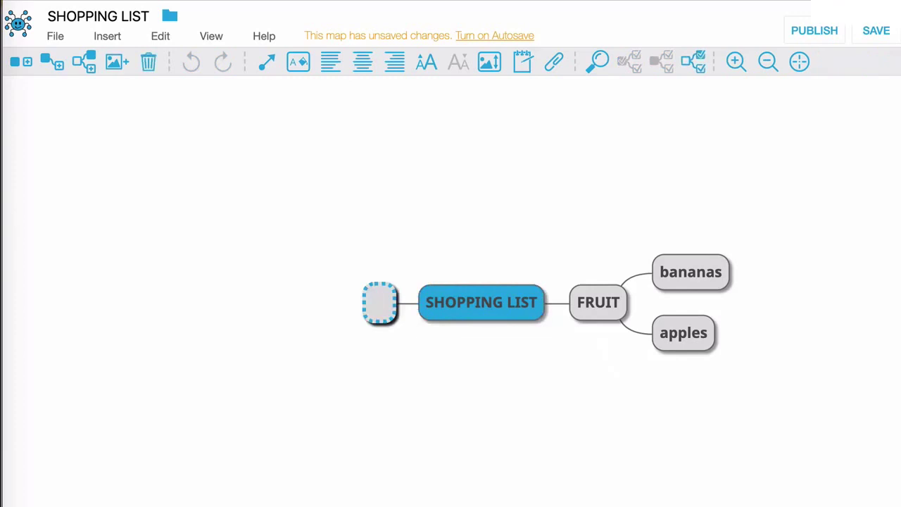
type("VEG")
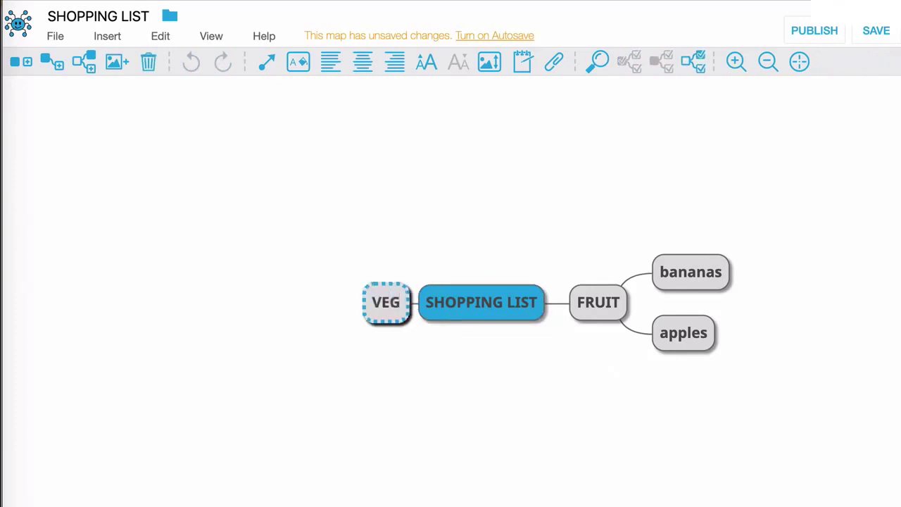
key("Return")
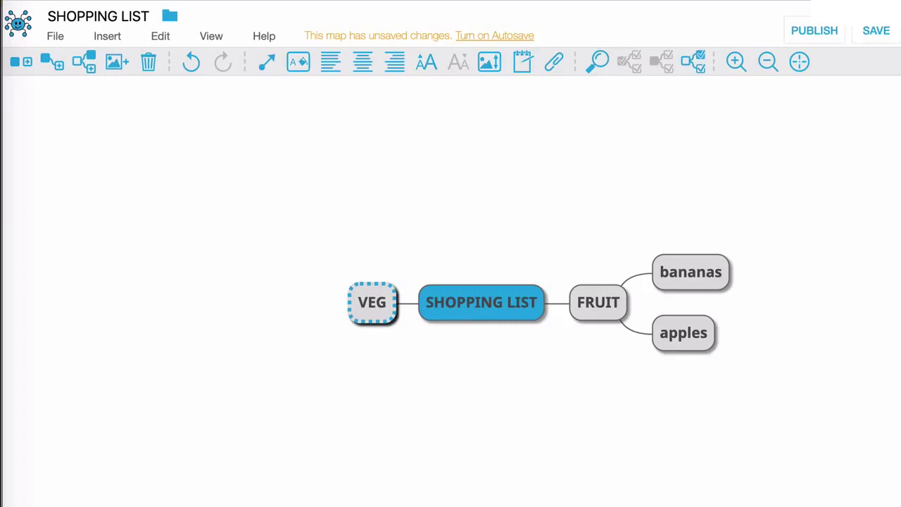
Add lettuce and cucumber items under VEG, then return to the root
key("Tab")
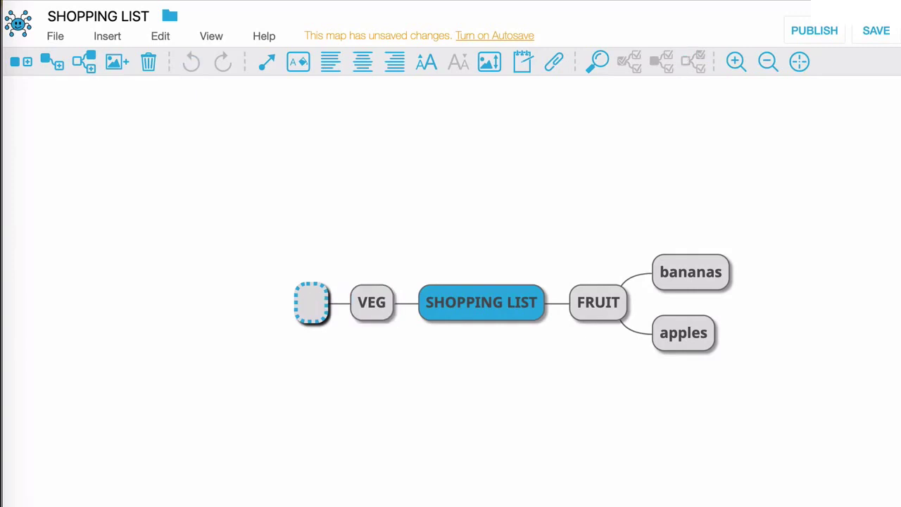
type("lettuce")
key("Return")
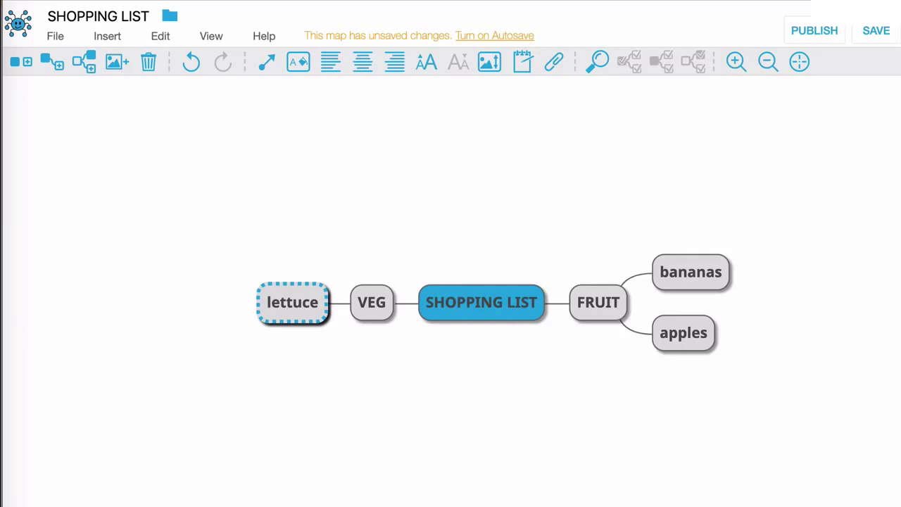
key("Return")
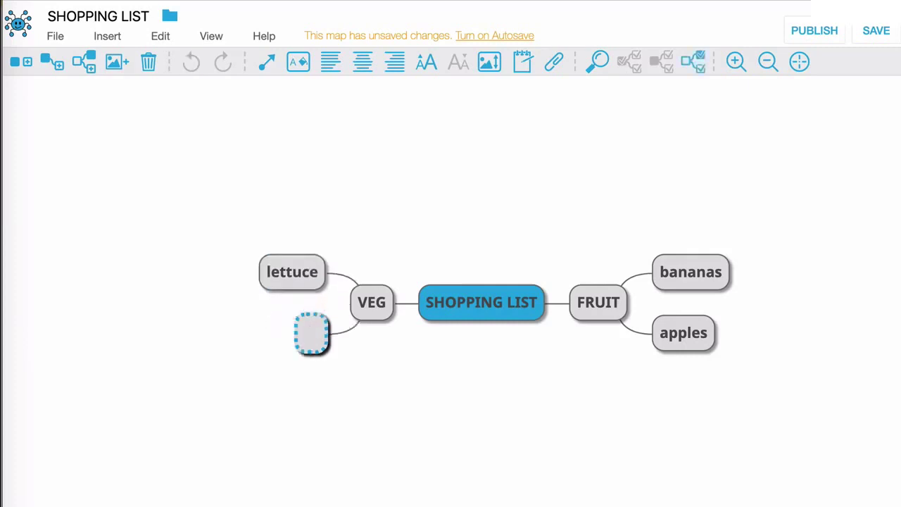
type("cucumber")
key("Return")
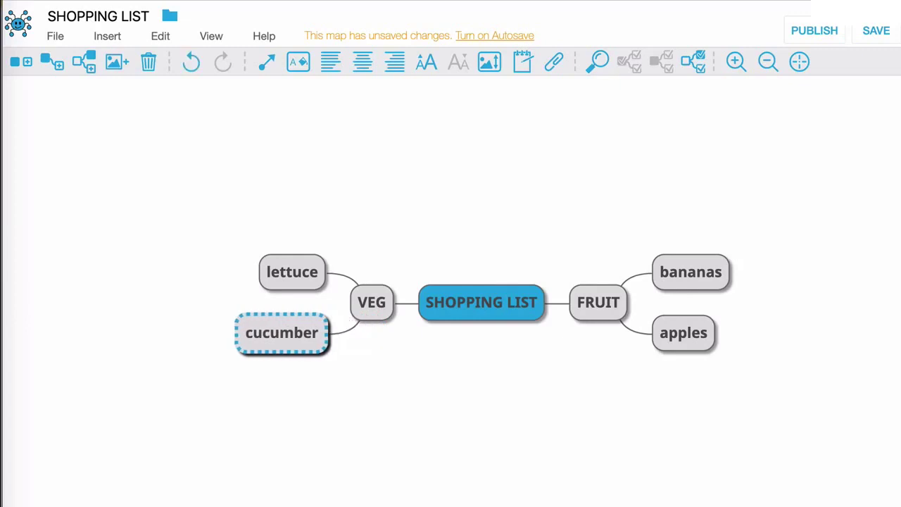
key("Escape")
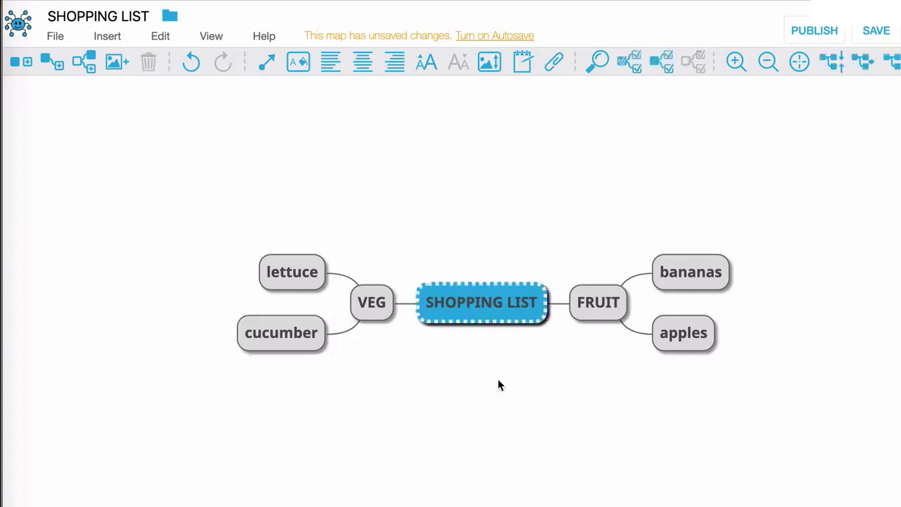
Add a third branch labelled DAIRY under SHOPPING LIST
key("Tab")
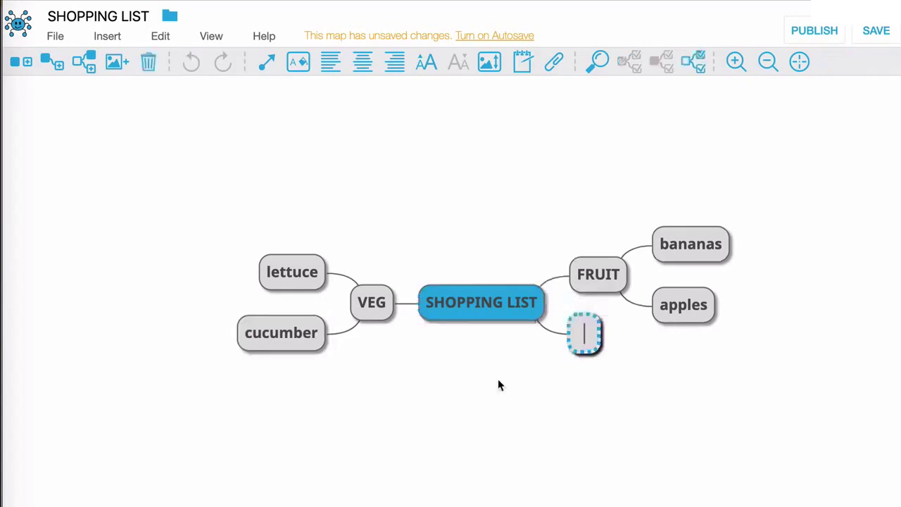
type("DAIRY")
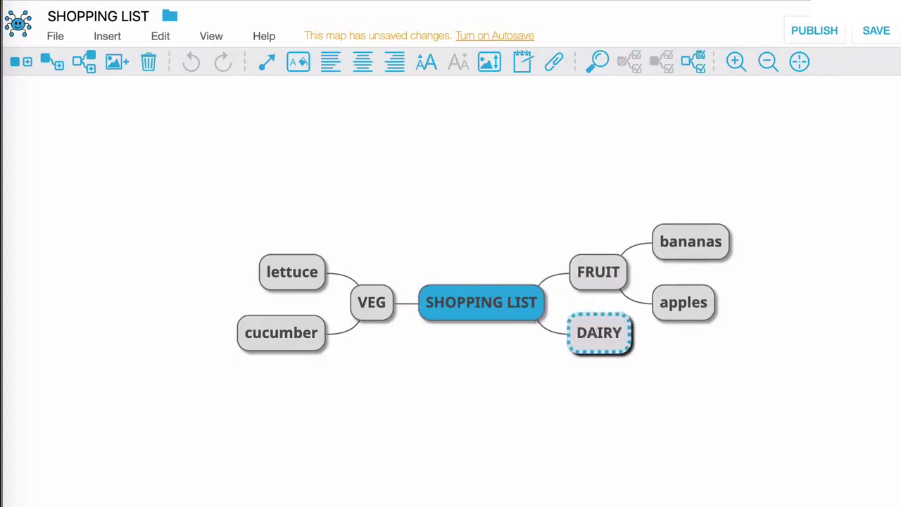
key("Return")
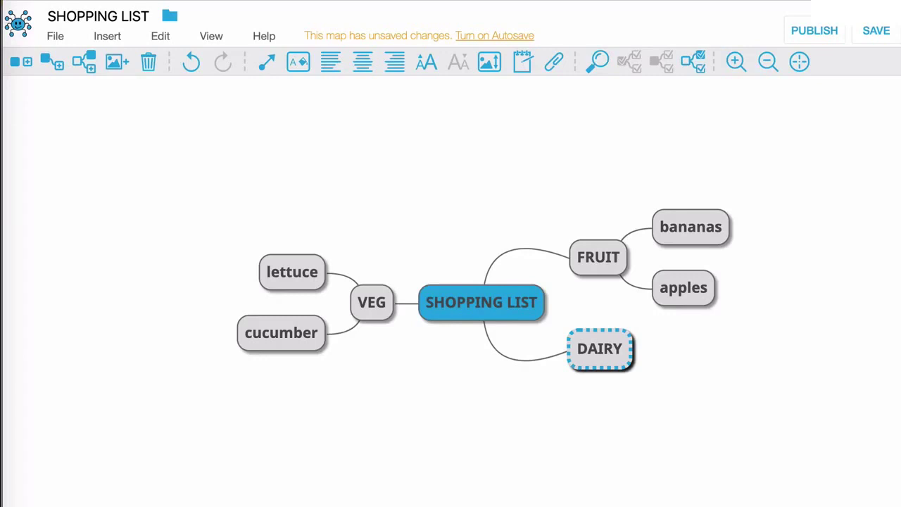
Add cheese and butter as items under DAIRY
key("Tab")
type("chee")
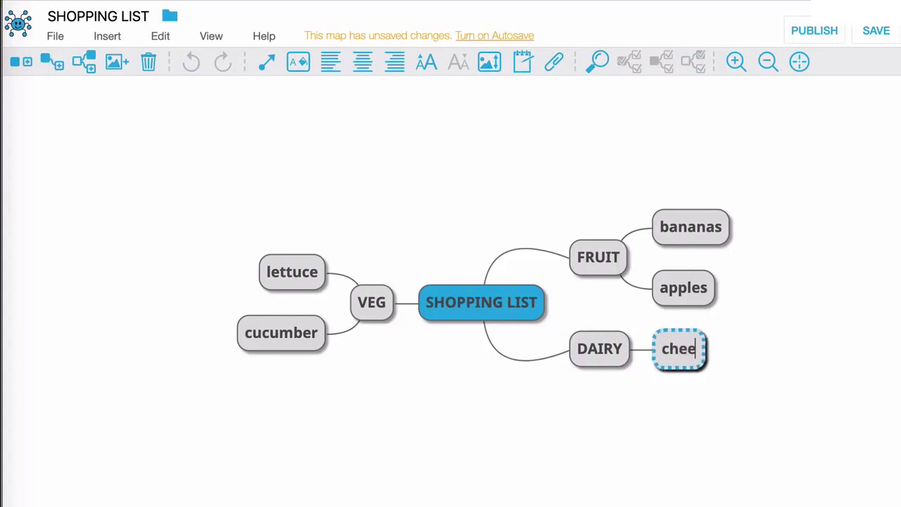
type("se")
key("Return")
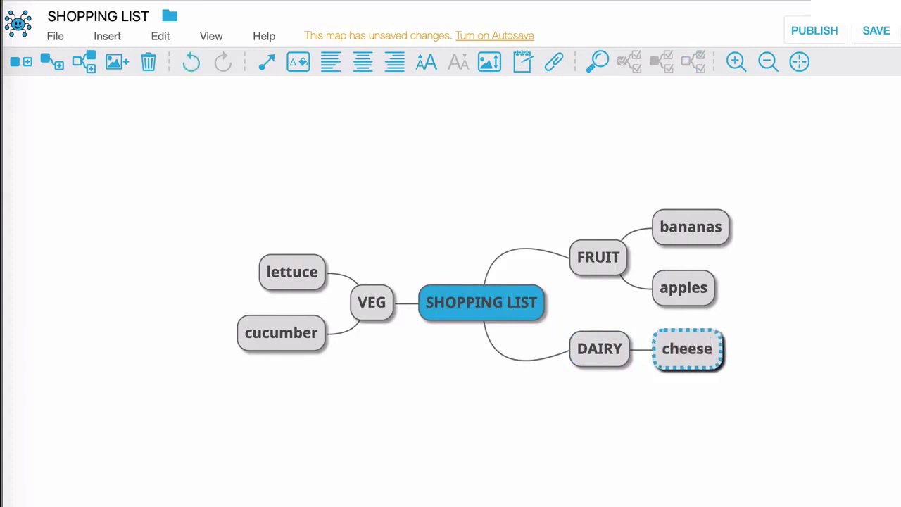
key("Return")
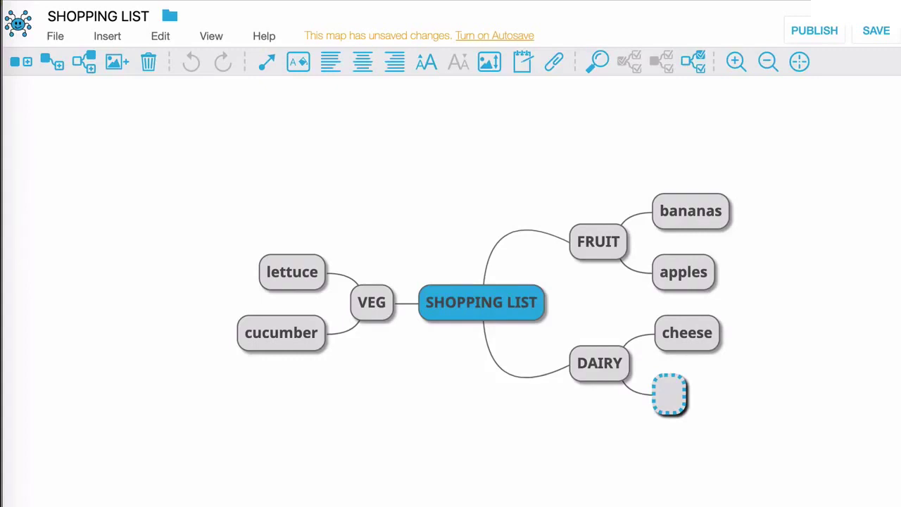
type("butter")
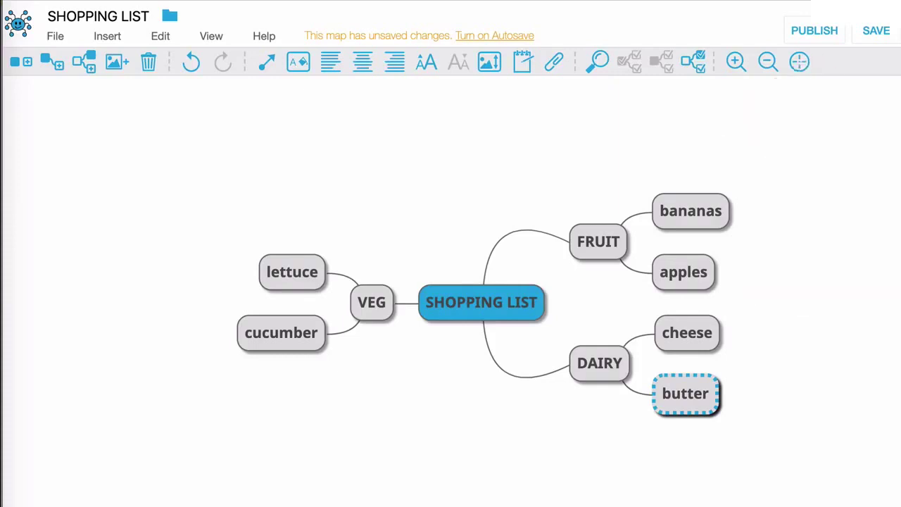
Export the map as PDF, keeping the default Portrait and Fit to Map settings
left_click(56, 39)
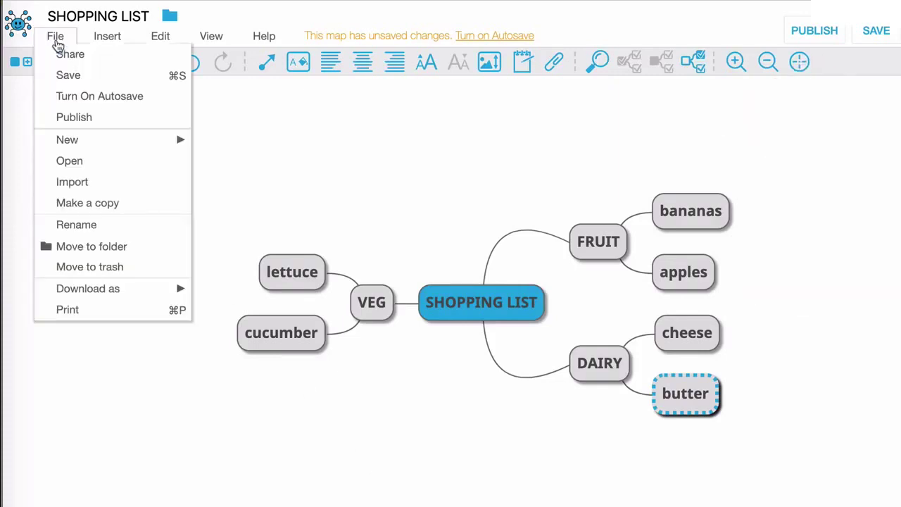
mouse_move(83, 296)
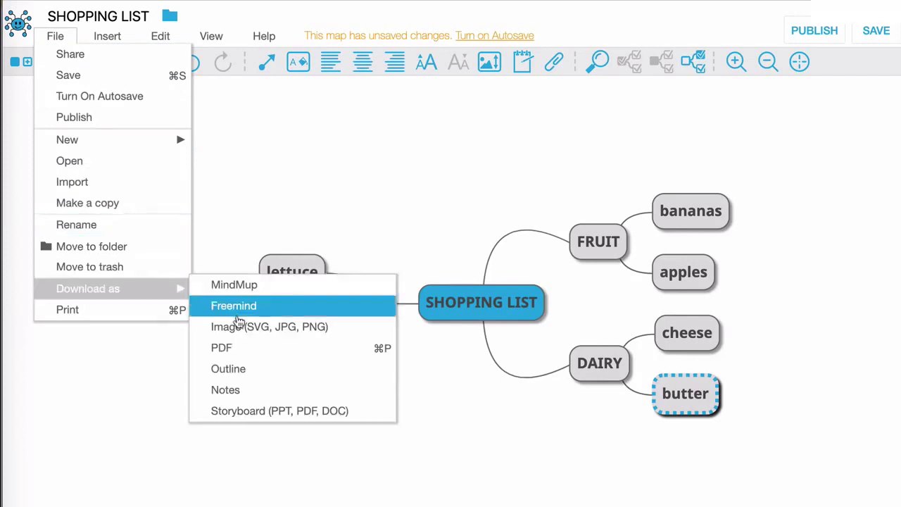
left_click(236, 347)
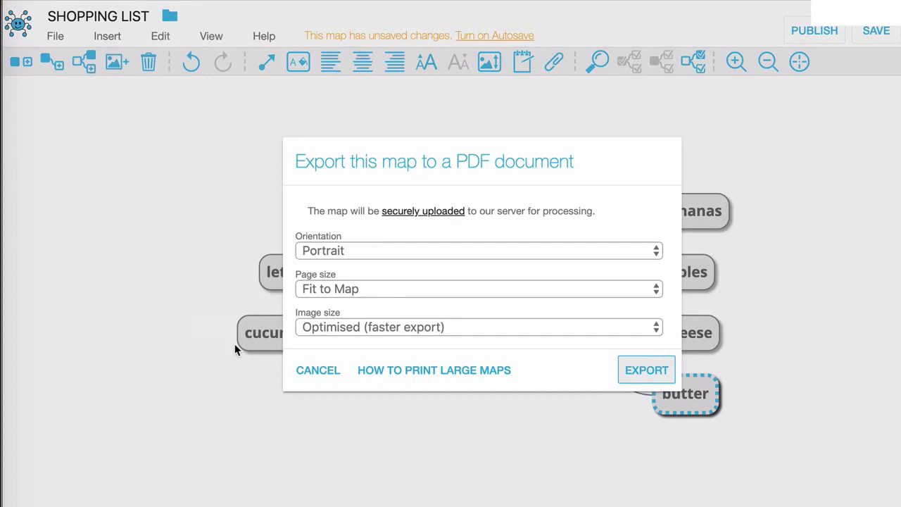
left_click(655, 370)
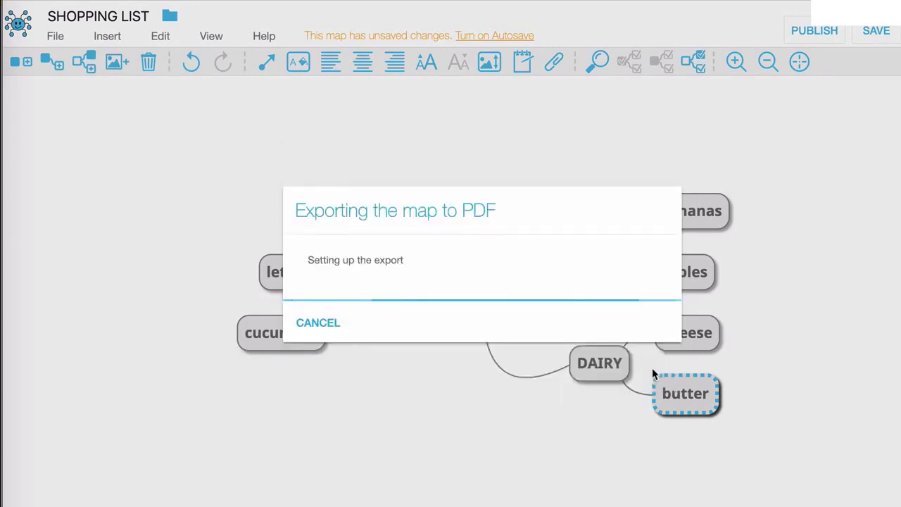